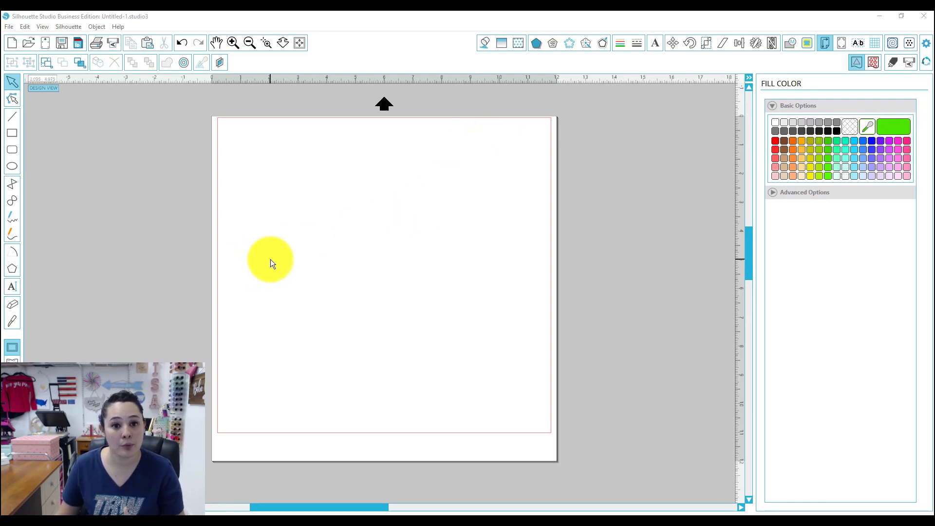
# Type the monogram letters and set them in the Vine Monograms font
pyautogui.click(12, 286)
pyautogui.click(331, 168)
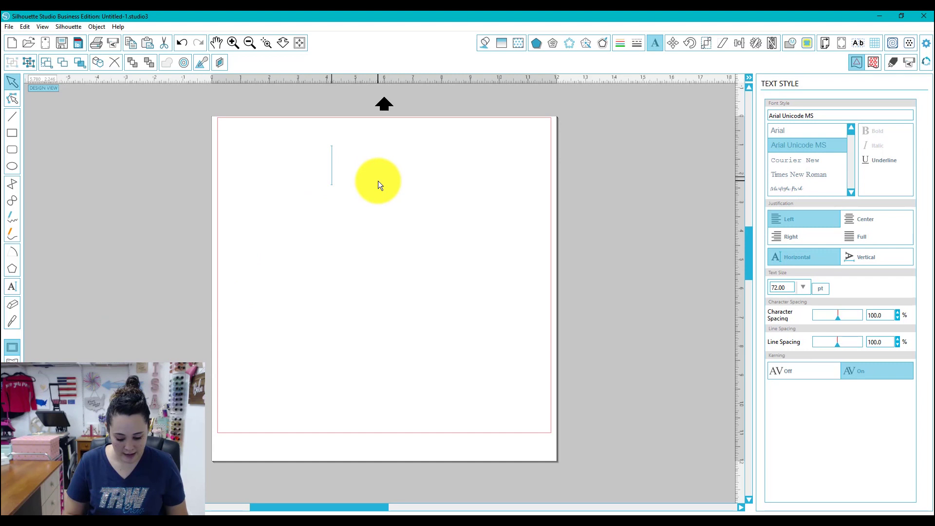
pyautogui.write('Pm')
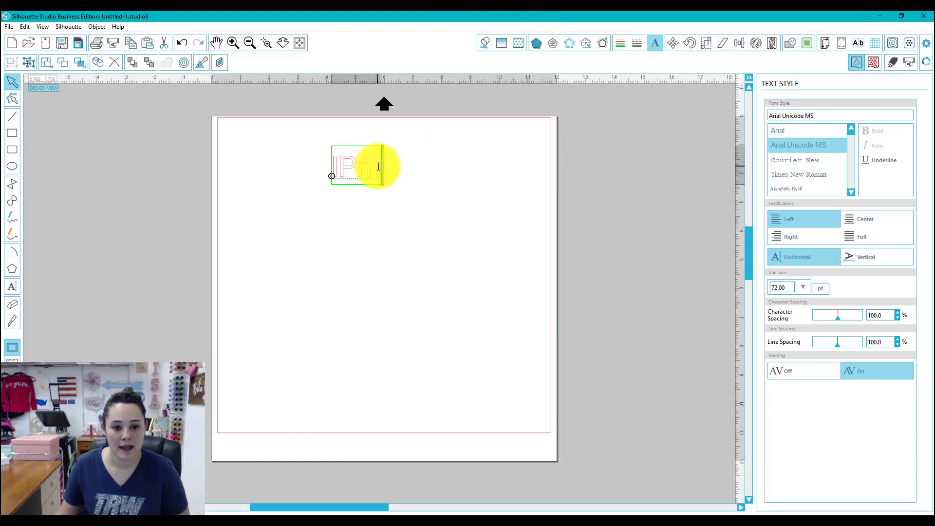
pyautogui.moveTo(377, 164); pyautogui.dragTo(330, 168)
pyautogui.click(783, 116)
pyautogui.write('valken')
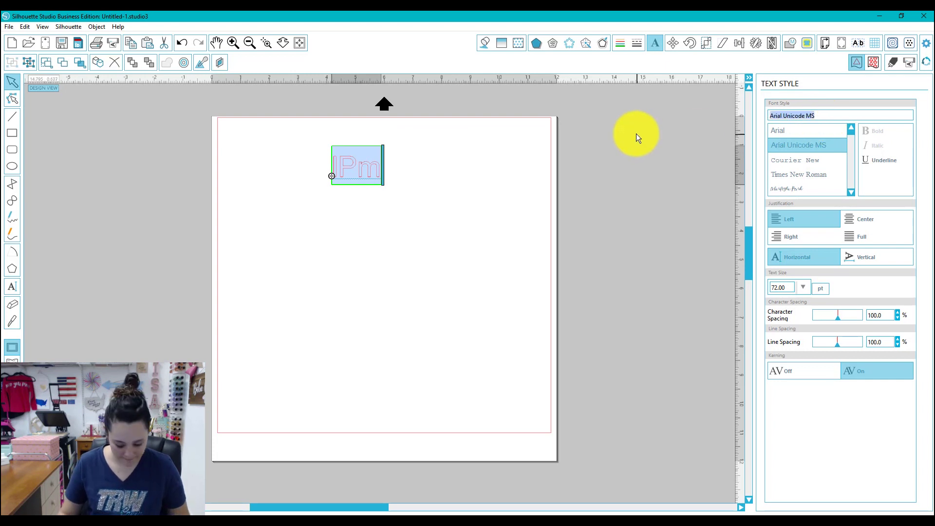
pyautogui.write('vine Monograms')
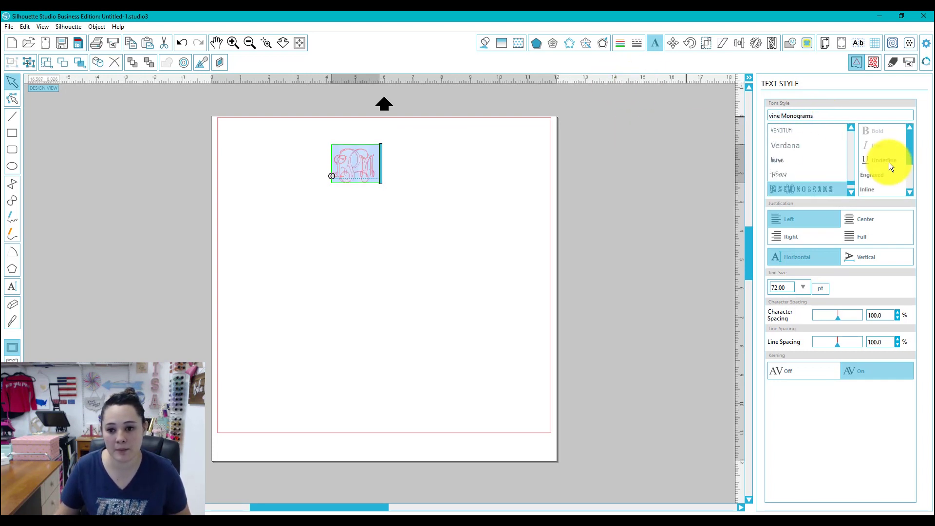
pyautogui.moveTo(909, 144); pyautogui.dragTo(912, 179)
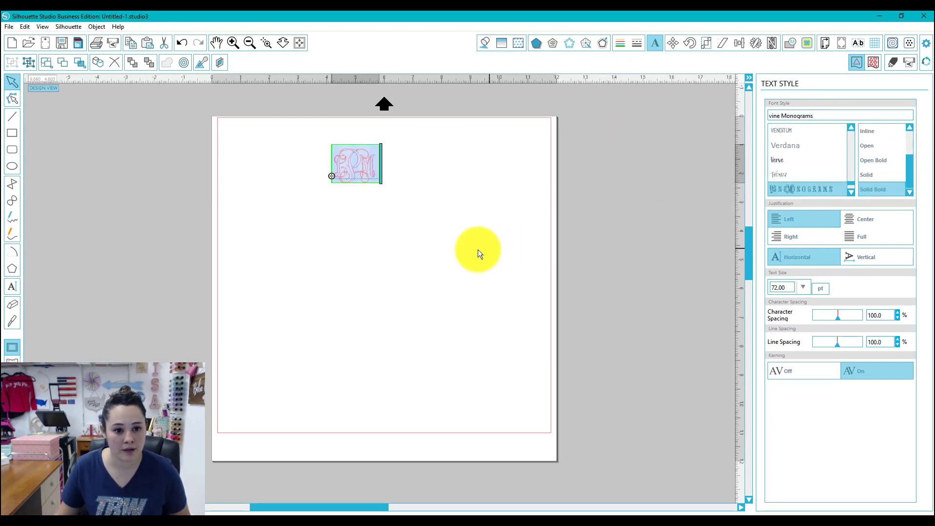
pyautogui.click(477, 250)
# Enlarge the monogram to about 7 in wide and move it toward the page top
pyautogui.click(355, 167)
pyautogui.moveTo(381, 186); pyautogui.dragTo(533, 312)
pyautogui.moveTo(363, 269); pyautogui.dragTo(372, 251)
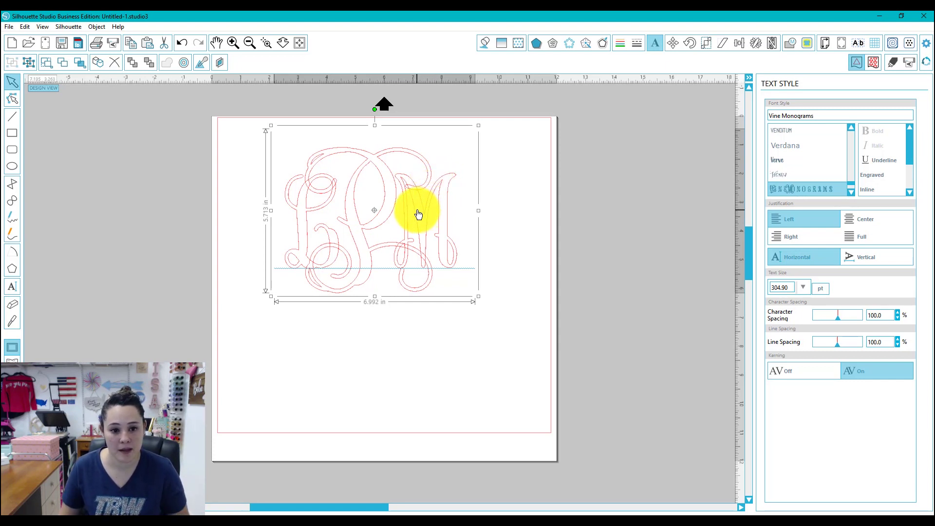
# Weld the LPM monogram letters into a single shape
pyautogui.moveTo(417, 208); pyautogui.dragTo(418, 228)
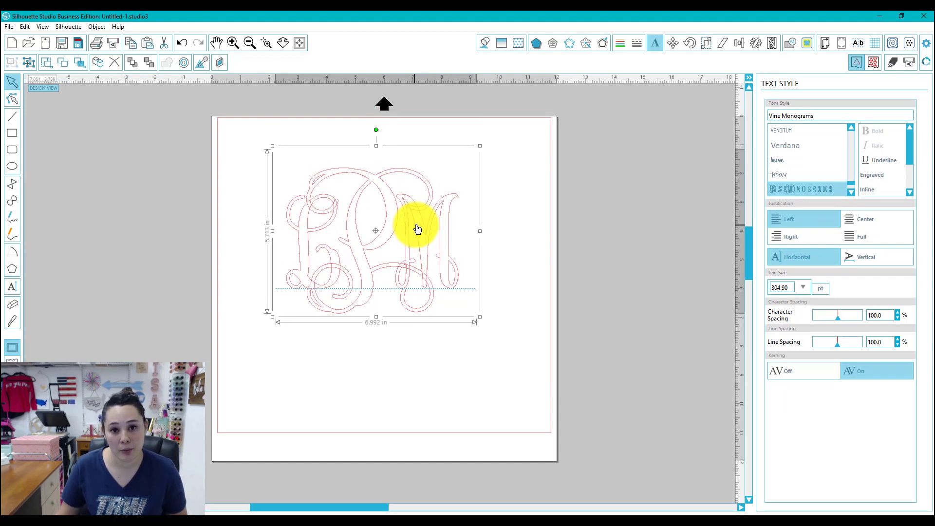
pyautogui.click(791, 42)
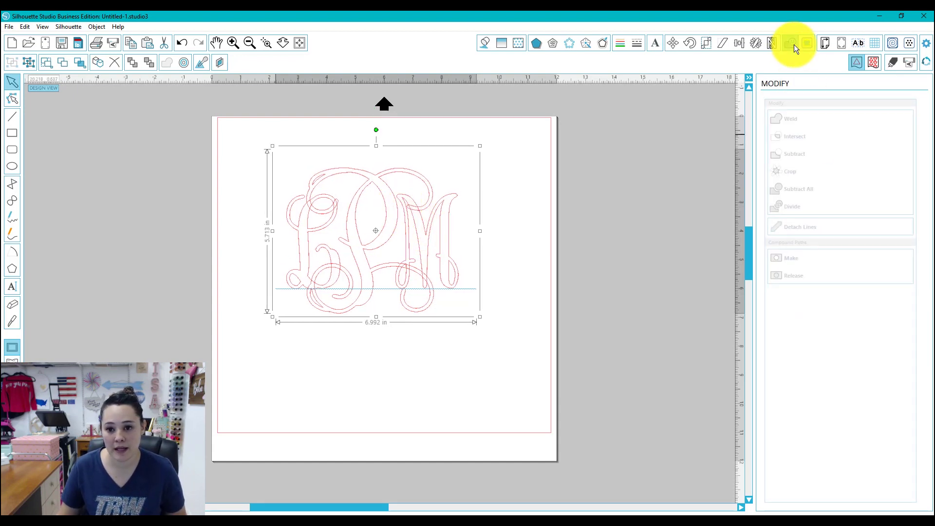
pyautogui.click(810, 121)
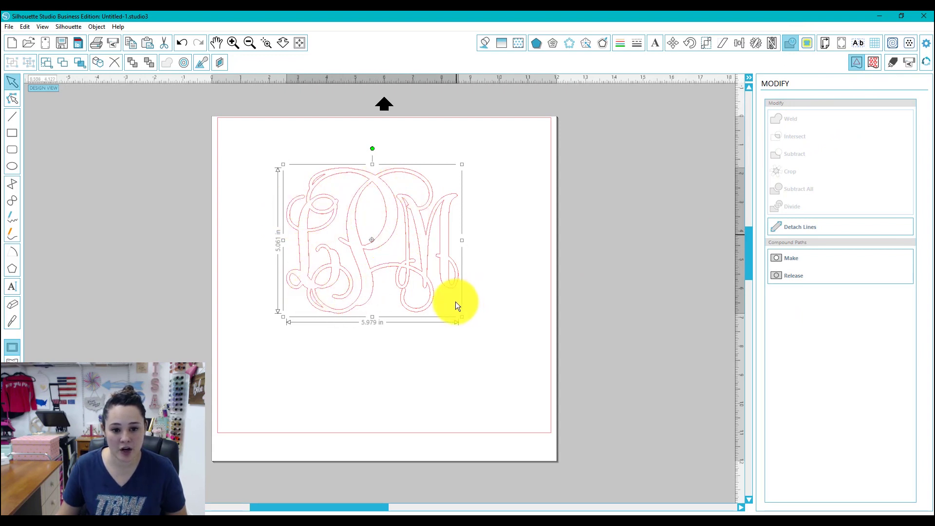
# Fill the welded monogram tan and nudge it into place
pyautogui.click(488, 43)
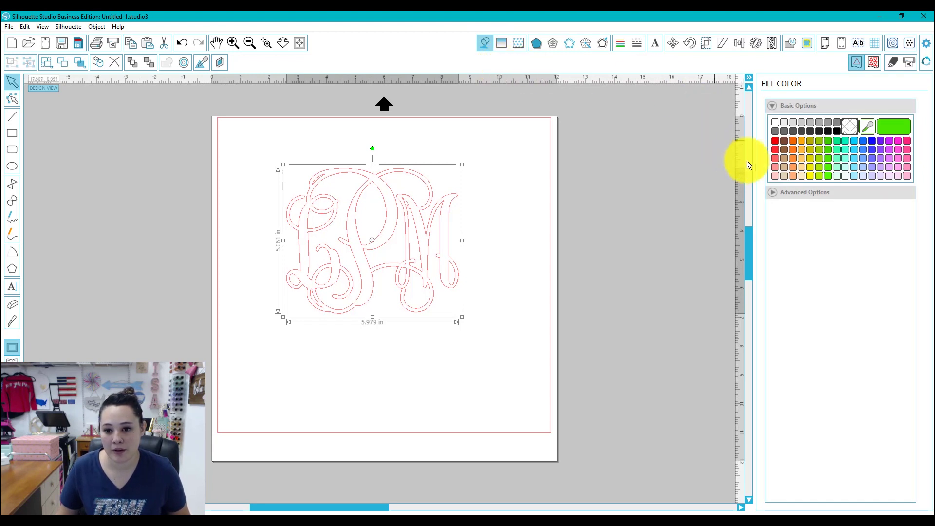
pyautogui.click(784, 167)
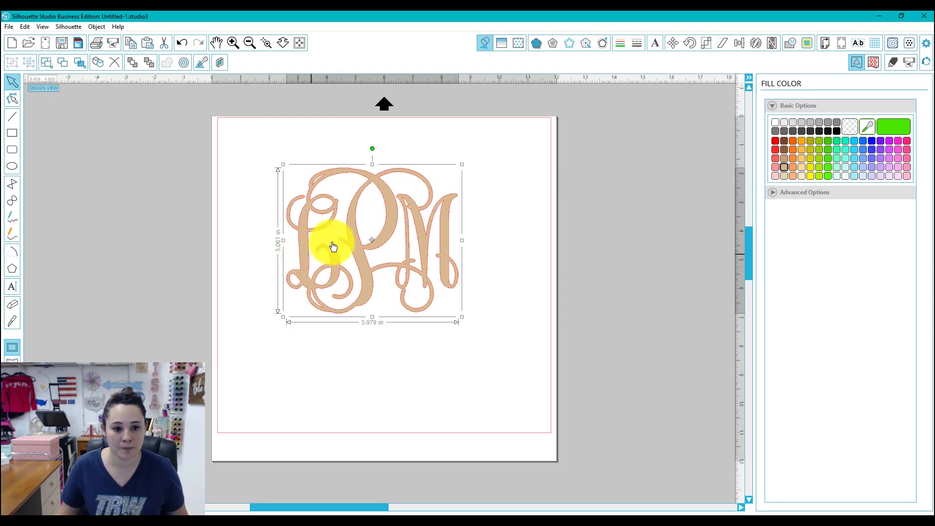
pyautogui.moveTo(306, 238); pyautogui.dragTo(316, 245)
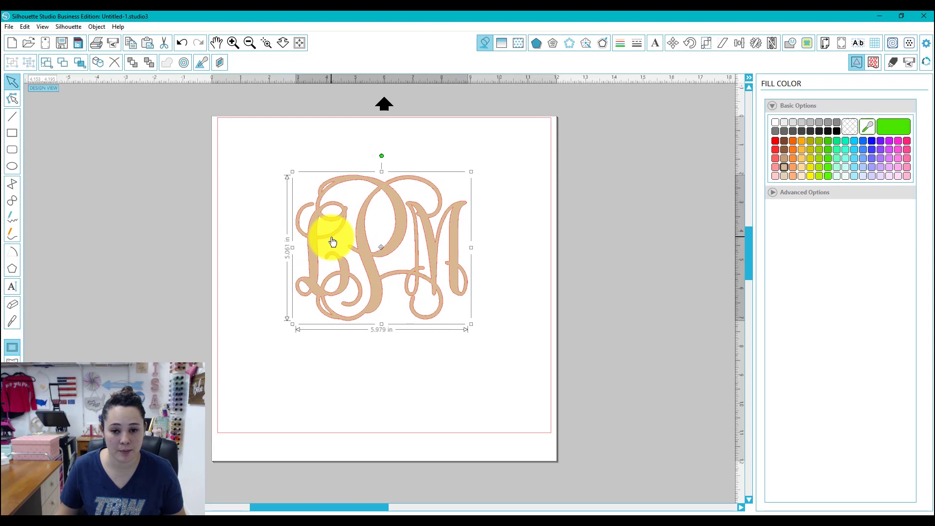
# Create a 0.10 in round-corner offset outline around the welded tan LPM monogram
pyautogui.click(603, 45)
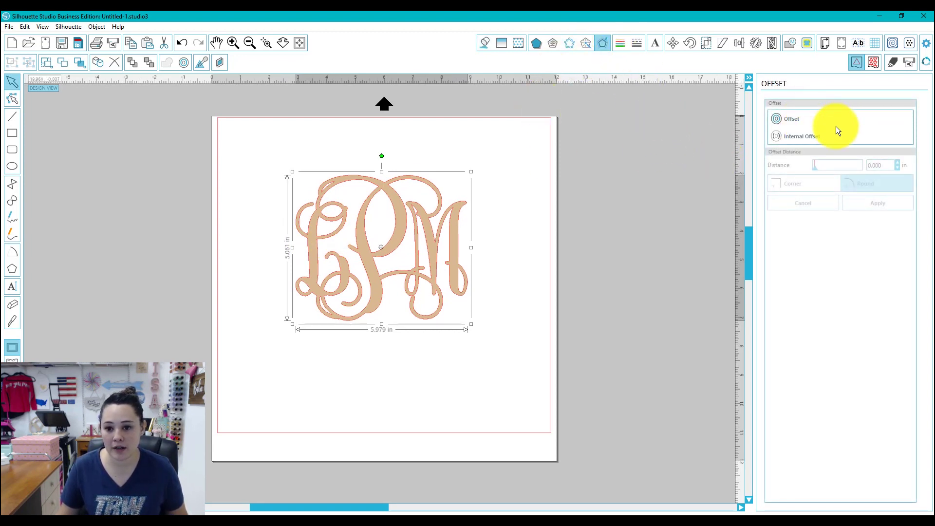
pyautogui.click(811, 120)
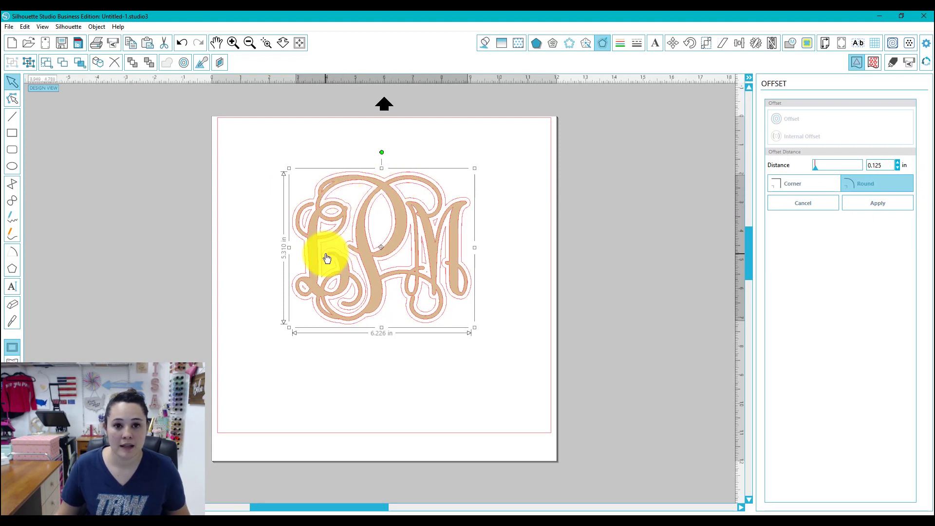
pyautogui.doubleClick(876, 163)
pyautogui.write('0.10')
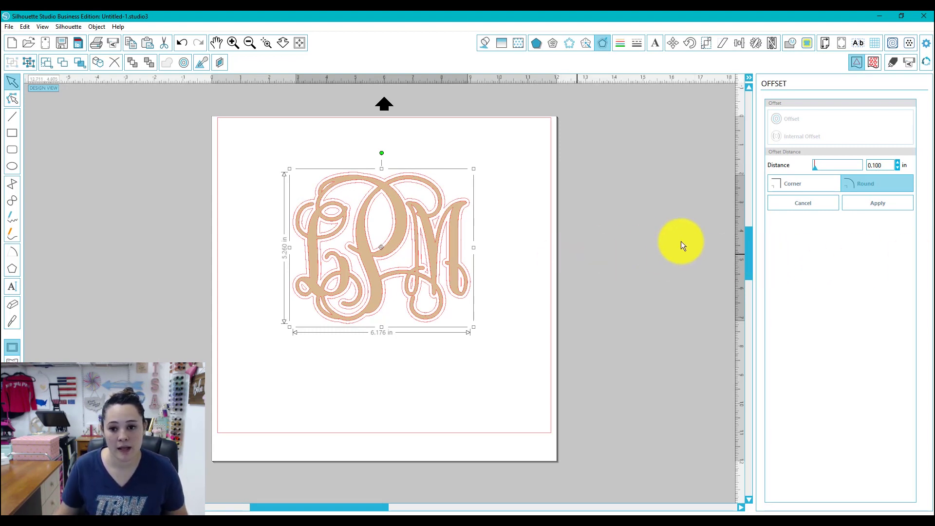
pyautogui.click(876, 206)
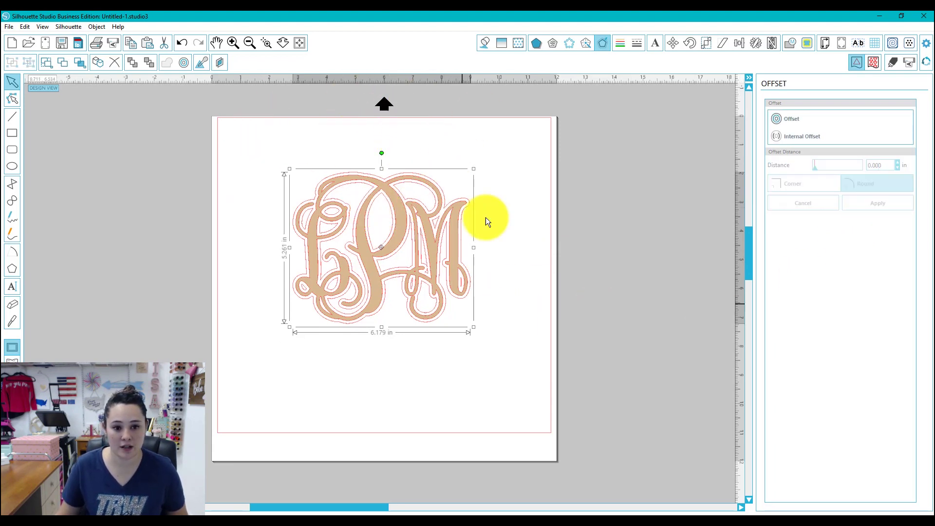
# Fill the offset outline solid blue, then select it together with the monogram
pyautogui.click(484, 42)
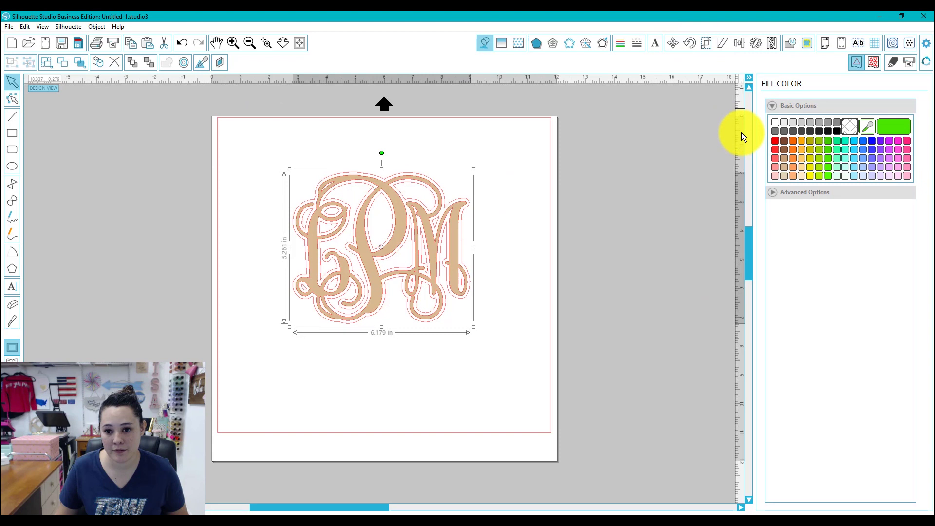
pyautogui.click(871, 141)
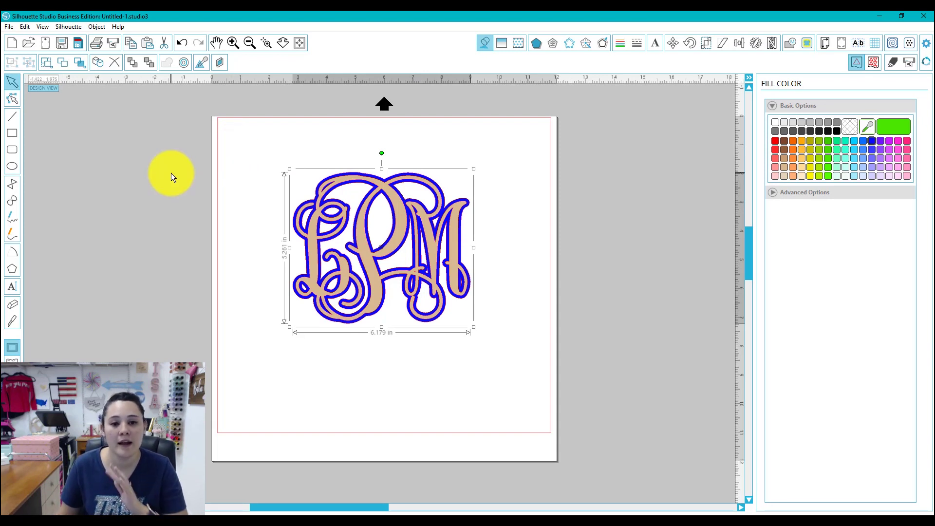
pyautogui.moveTo(274, 142); pyautogui.dragTo(344, 313)
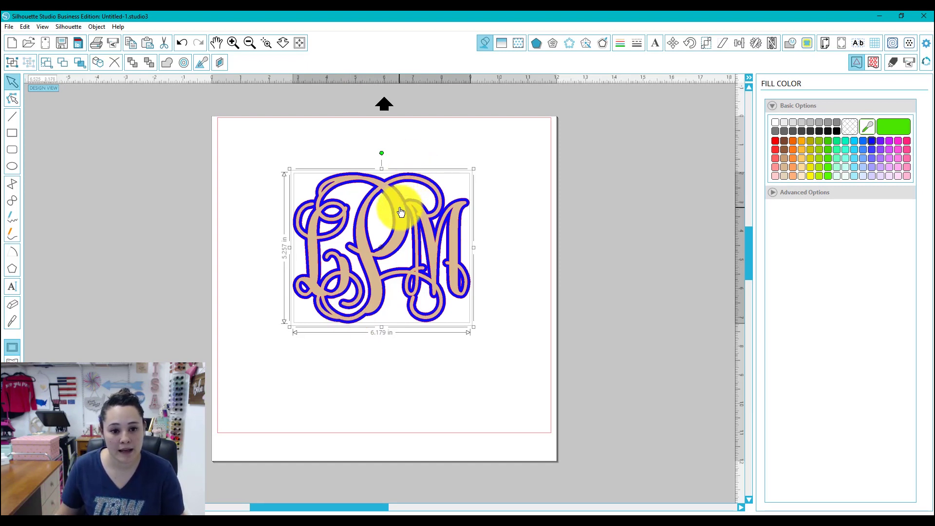
# Group monogram and blue offset, resize to 4.500 × 3.829 in, and place it top-left
pyautogui.rightClick(429, 241)
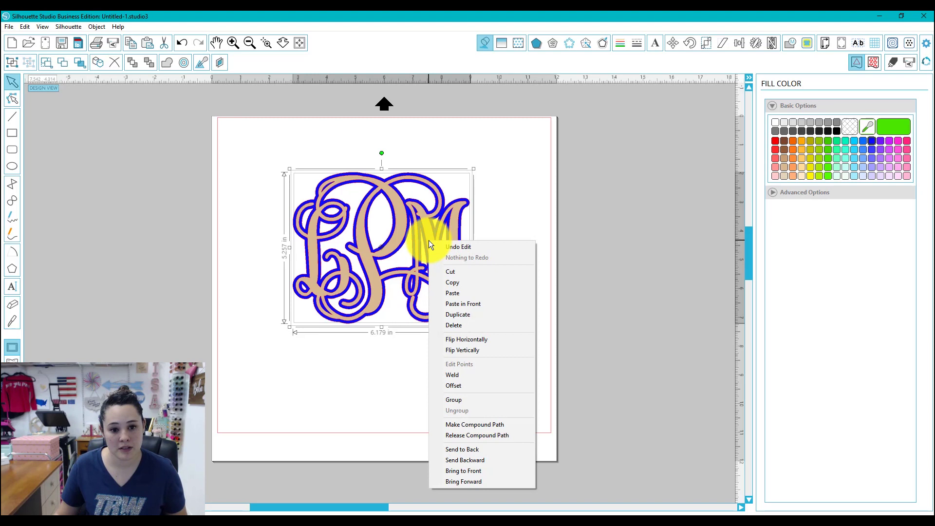
pyautogui.click(457, 399)
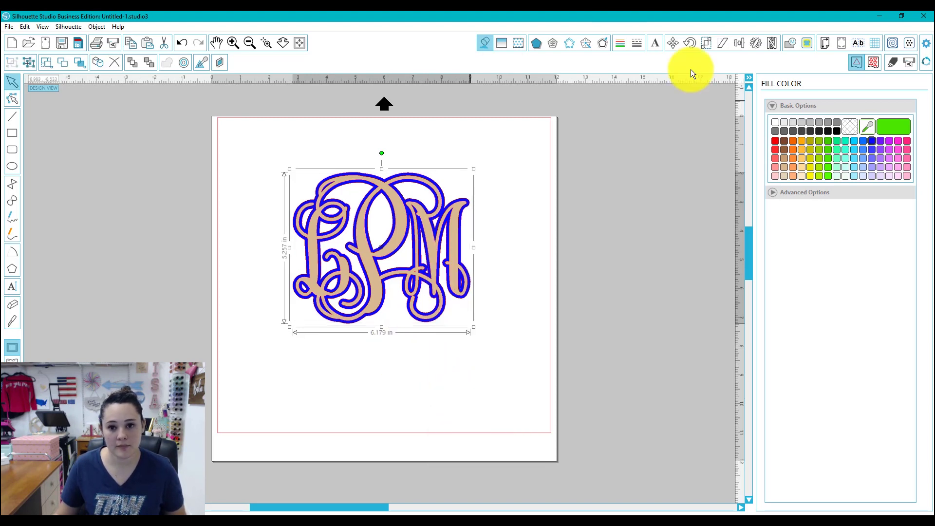
pyautogui.click(705, 43)
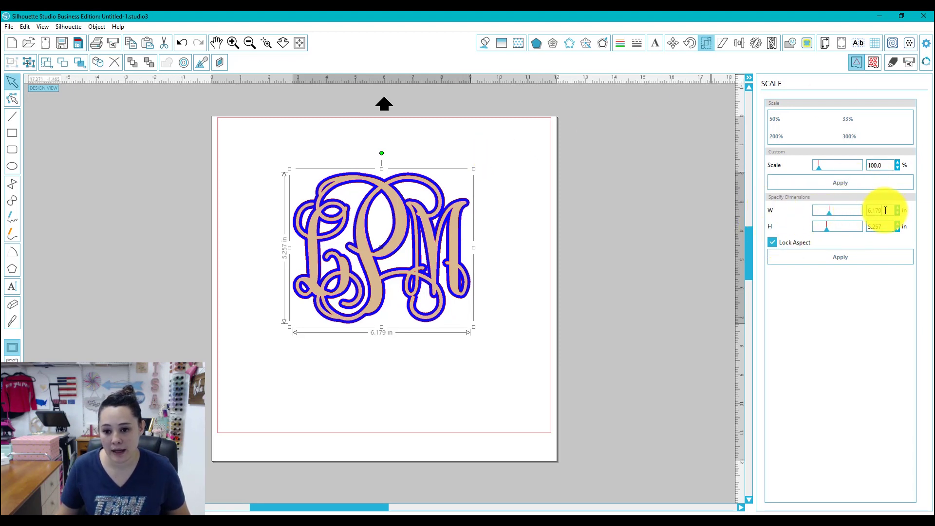
pyautogui.moveTo(887, 211); pyautogui.dragTo(853, 214)
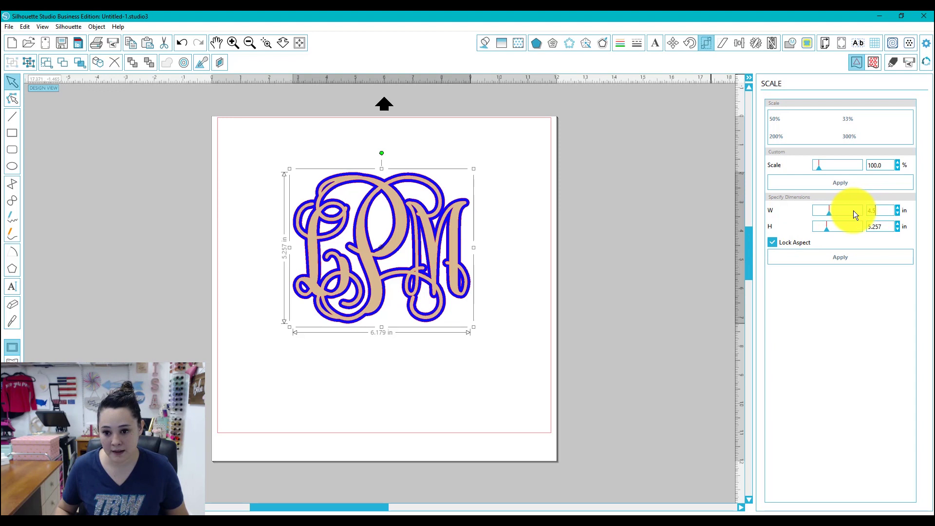
pyautogui.press('Return')
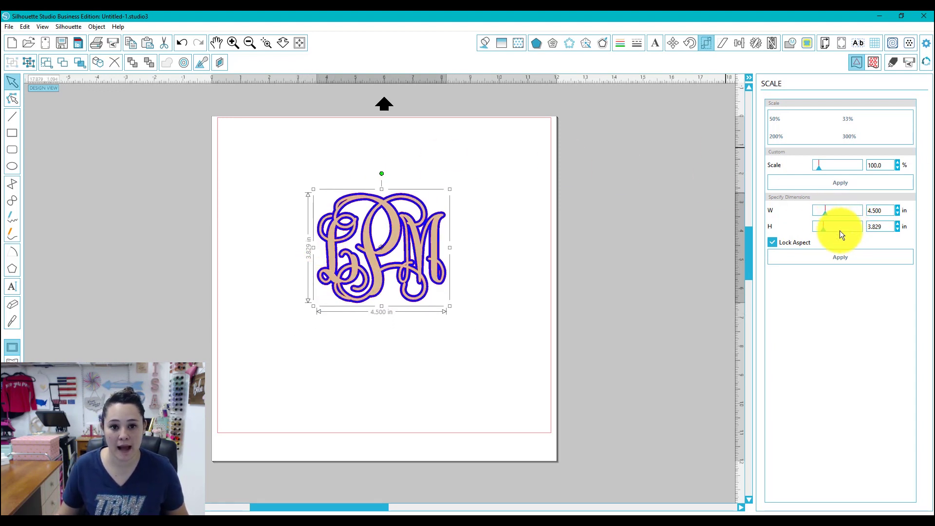
pyautogui.click(812, 264)
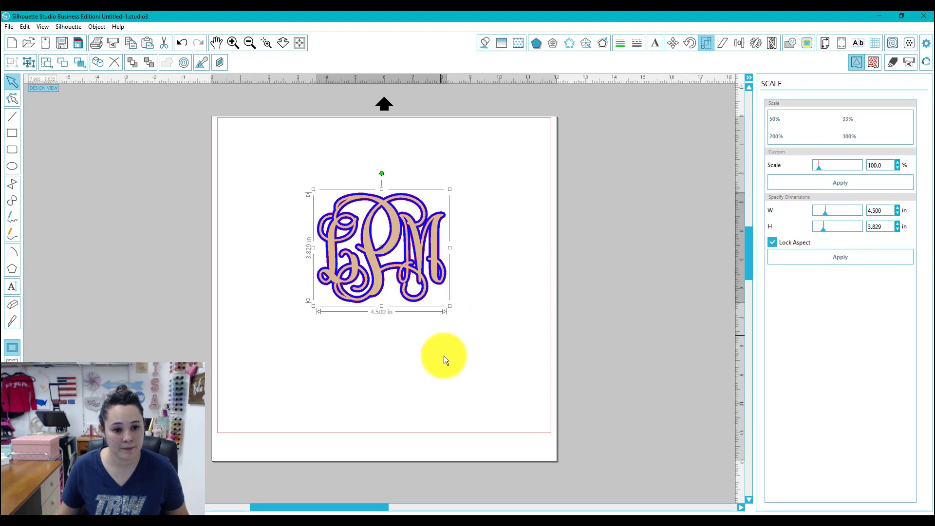
pyautogui.moveTo(349, 271); pyautogui.dragTo(291, 228)
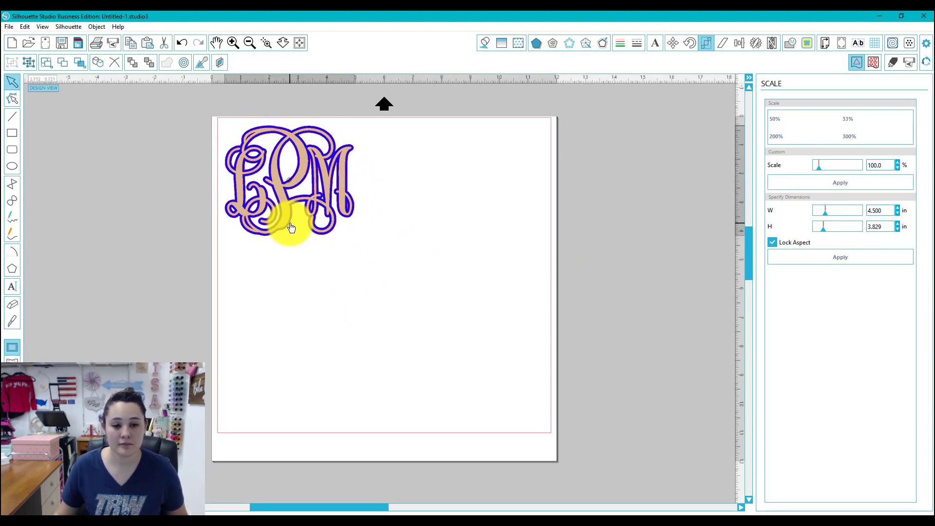
# Flip the monogram horizontally to mirror it
pyautogui.click(290, 228)
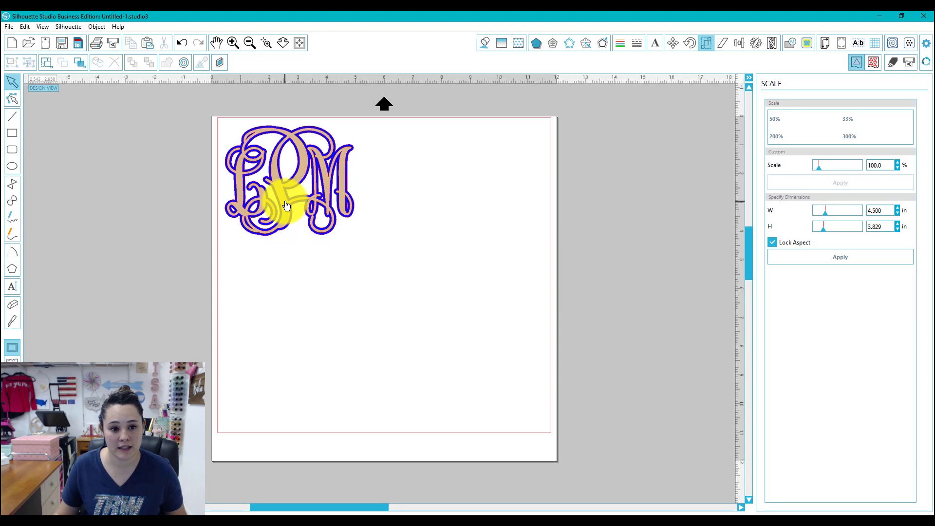
pyautogui.rightClick(287, 205)
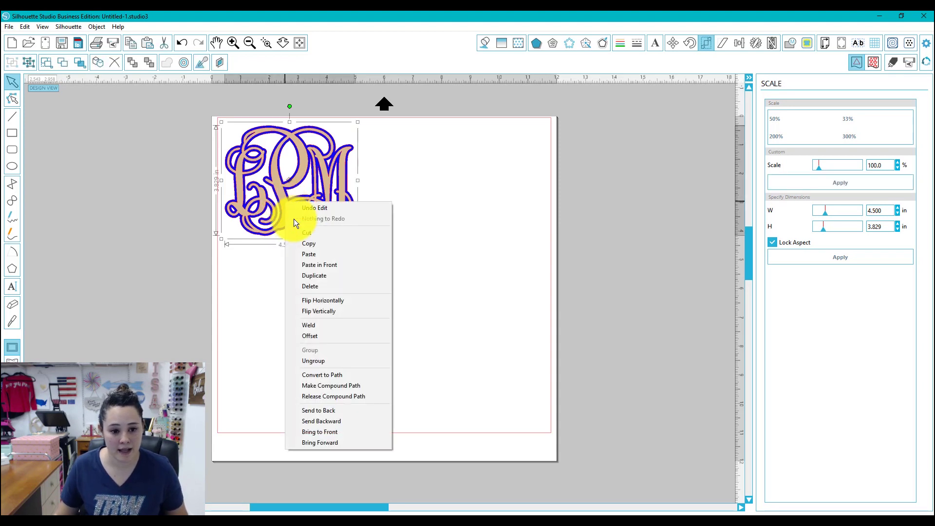
pyautogui.click(314, 301)
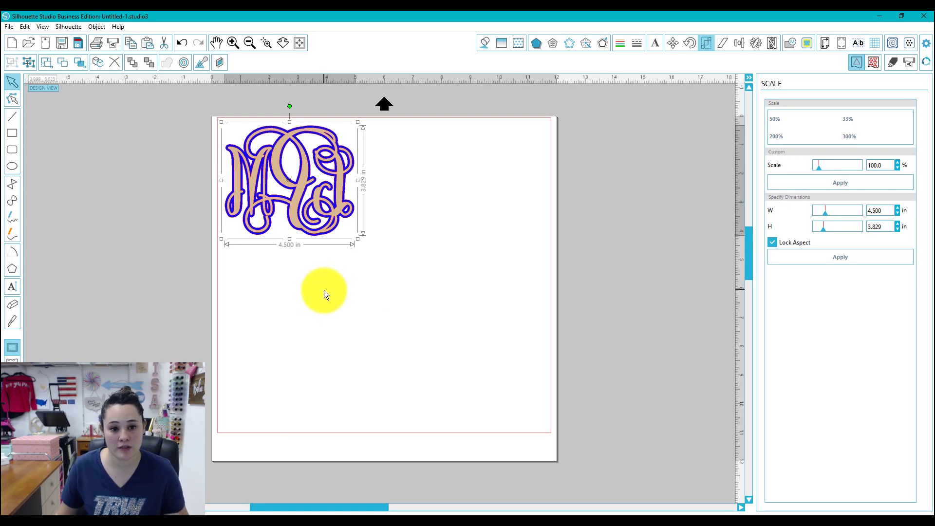
pyautogui.click(323, 290)
pyautogui.click(303, 237)
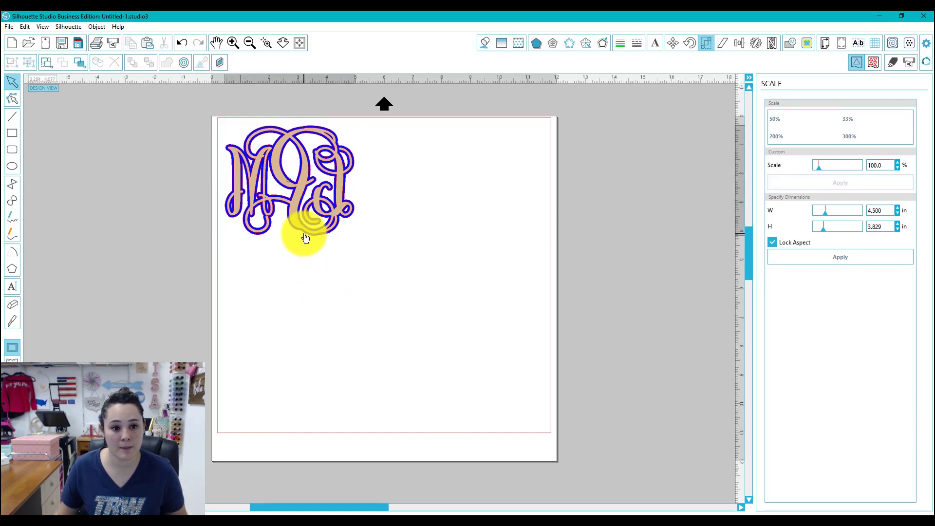
pyautogui.click(424, 254)
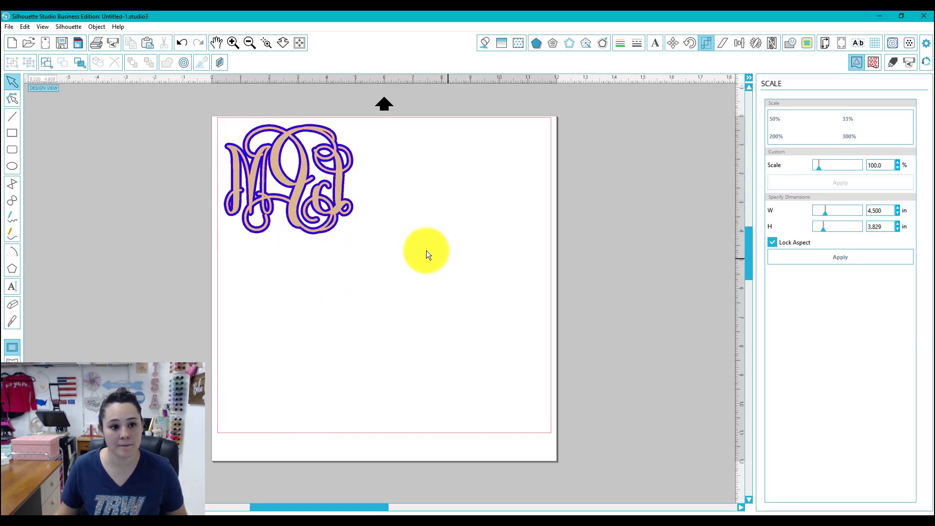
# Draw an about 4.864 × 4.118 in rectangle weed box around the mirrored monogram
pyautogui.click(11, 136)
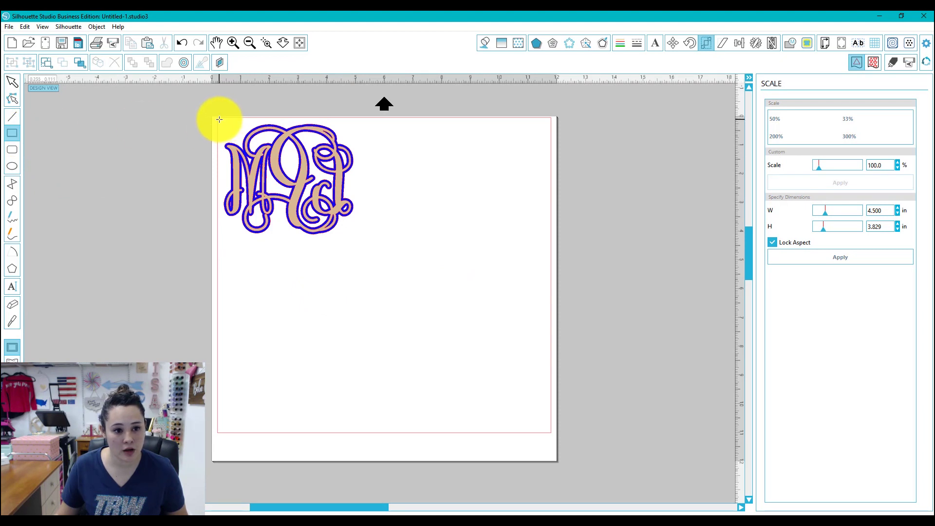
pyautogui.moveTo(219, 119); pyautogui.dragTo(359, 238)
pyautogui.click(12, 81)
pyautogui.moveTo(312, 282); pyautogui.dragTo(298, 202)
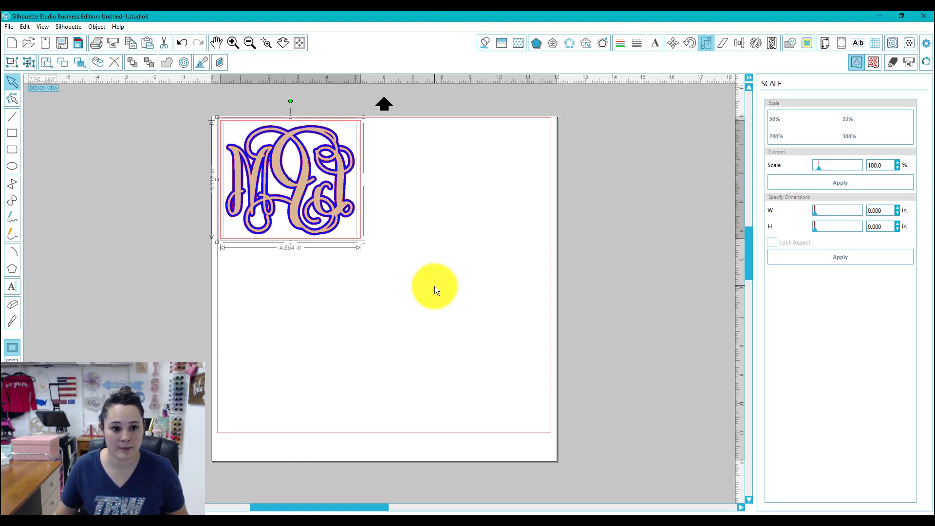
pyautogui.click(436, 291)
pyautogui.moveTo(315, 228); pyautogui.dragTo(303, 214)
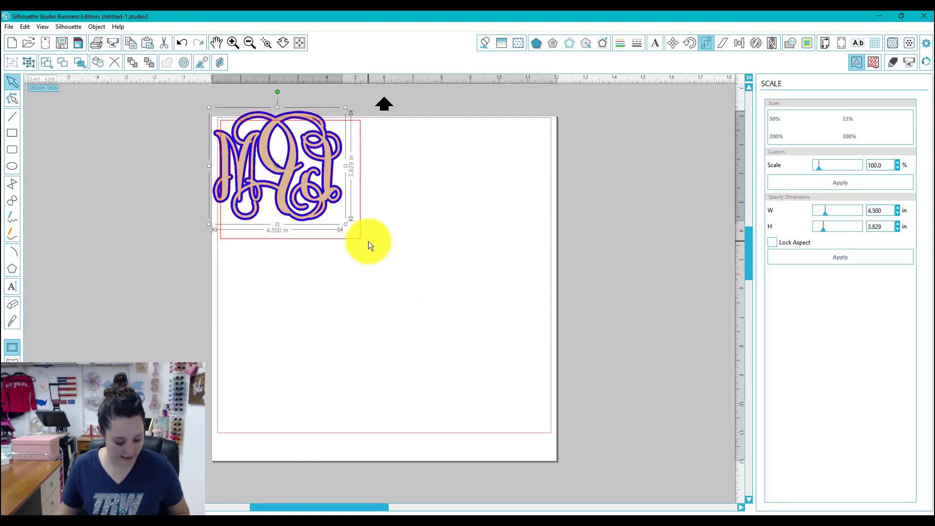
pyautogui.hotkey('ctrl', 'z')
# Show Advanced cut settings by Fill Color and uncheck the tan RGB (215,186…) layer
pyautogui.click(404, 268)
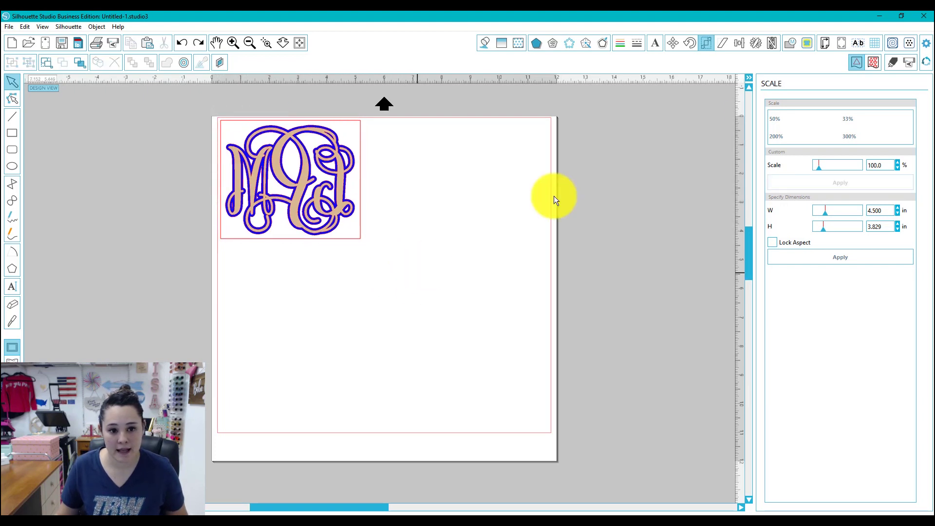
pyautogui.click(892, 63)
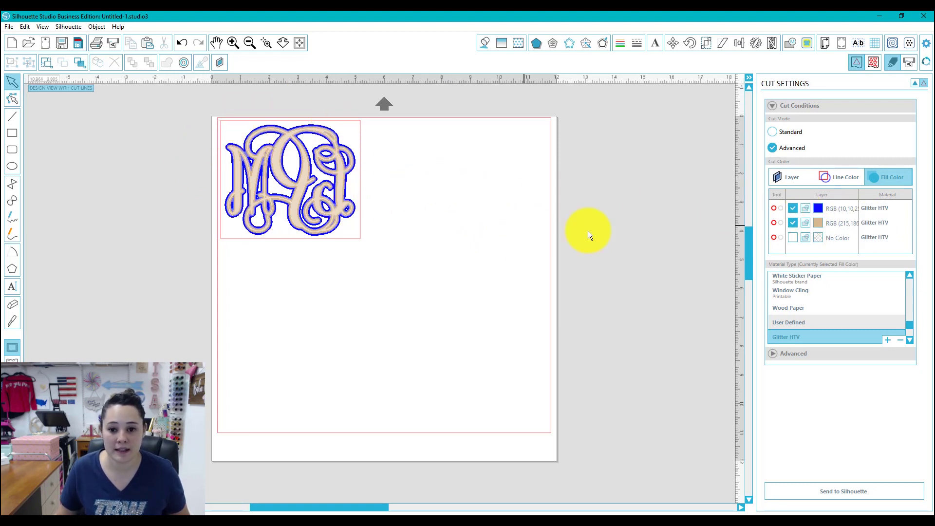
pyautogui.click(796, 239)
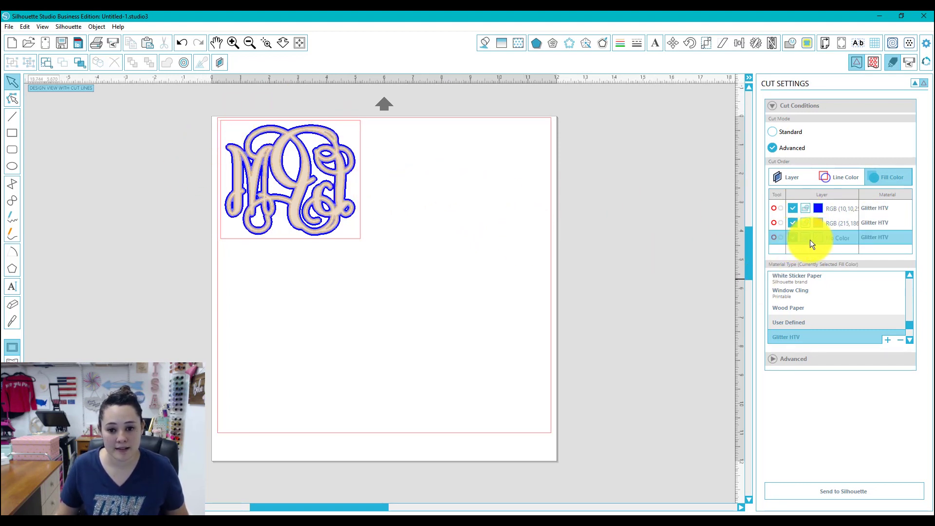
pyautogui.click(792, 223)
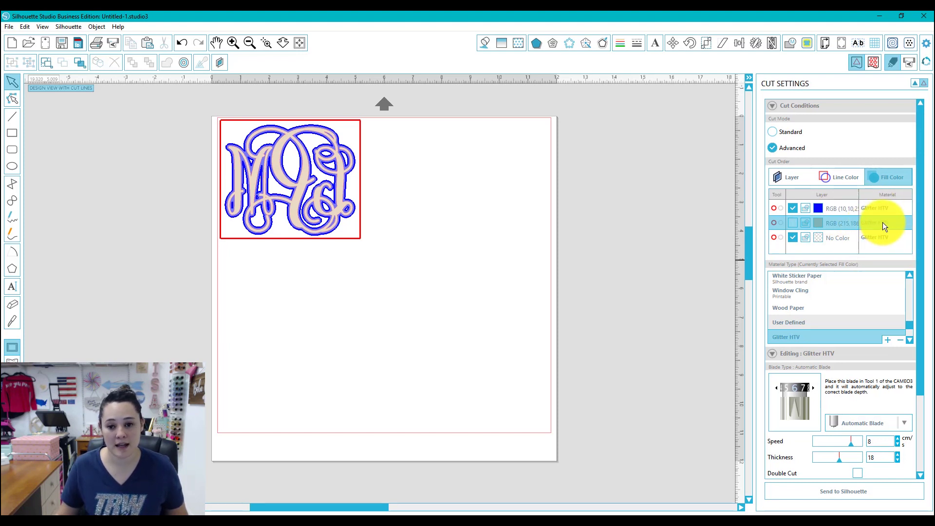
# Assign EasyWeed (speed 10, thickness 6) to both the blue layer and the No Color weed box
pyautogui.click(869, 207)
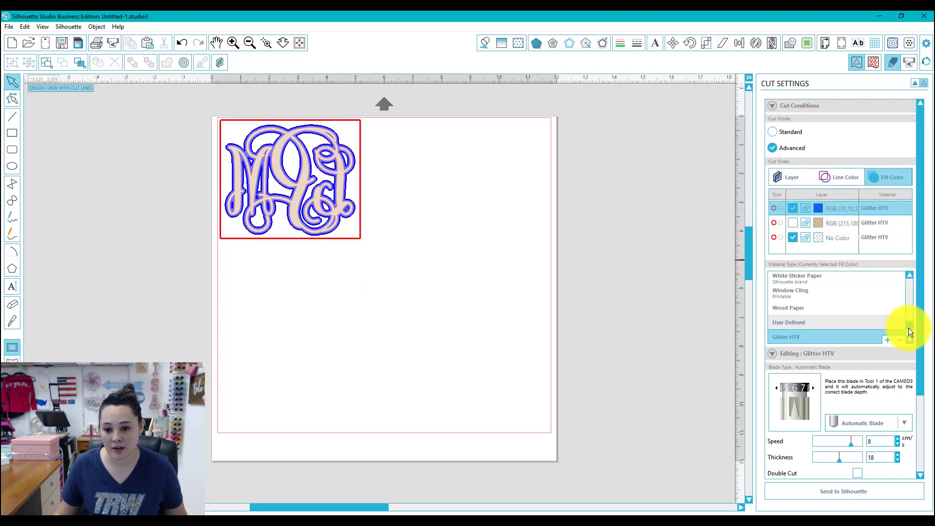
pyautogui.scroll(2, 908, 328)
pyautogui.scroll(4, 825, 299)
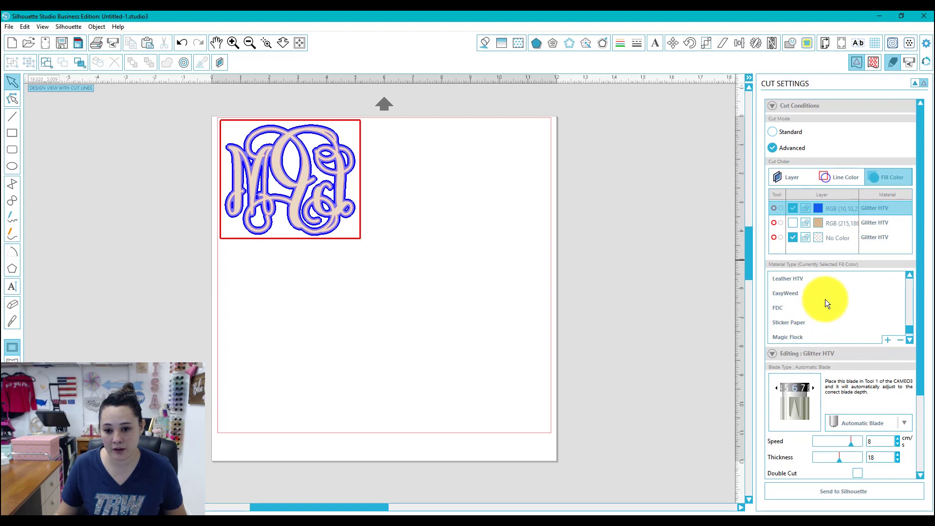
pyautogui.click(793, 320)
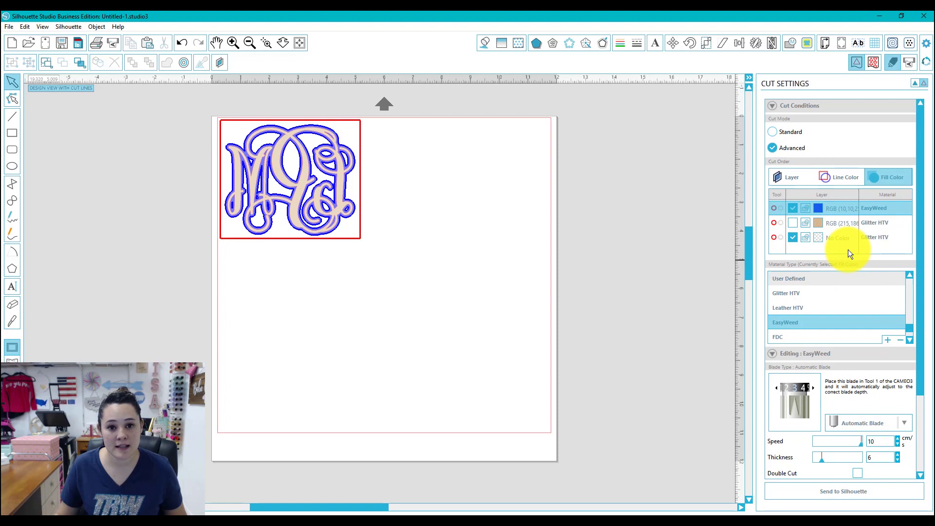
pyautogui.click(887, 238)
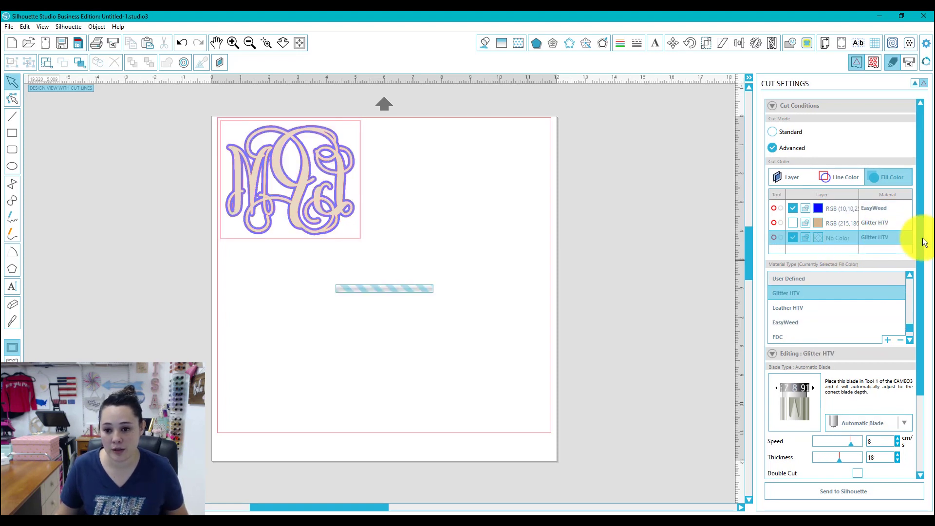
pyautogui.click(790, 320)
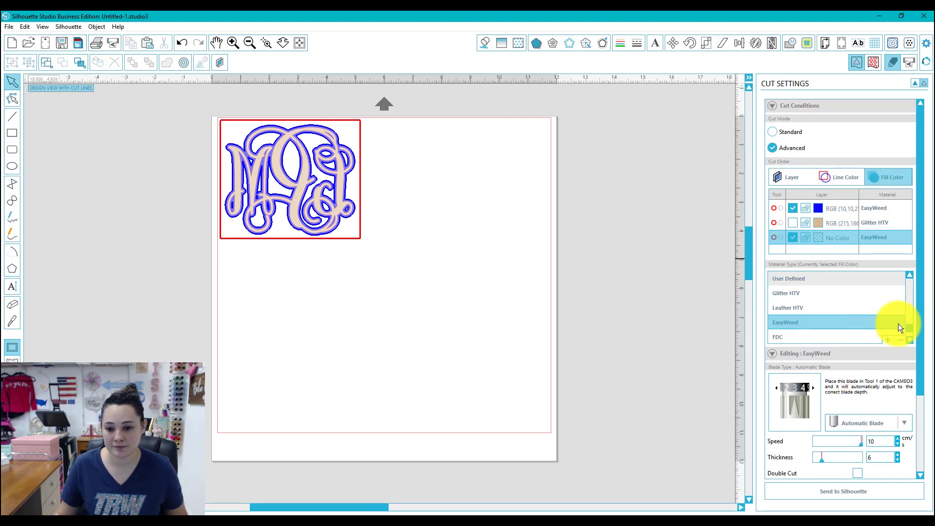
pyautogui.scroll(-3, 925, 276)
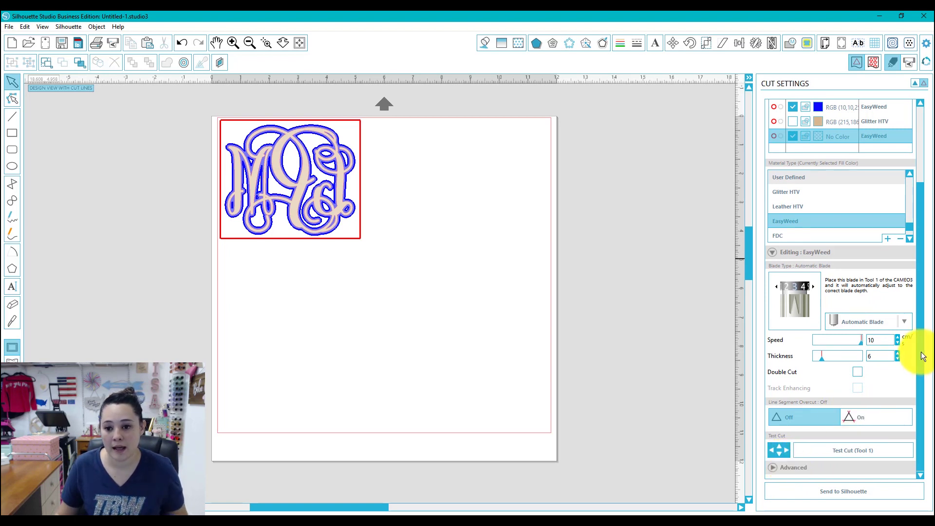
# Disable the blue layer, enable the tan layer, and set the No Color weed box to Glitter HTV
pyautogui.moveTo(918, 355); pyautogui.dragTo(917, 275)
pyautogui.click(790, 186)
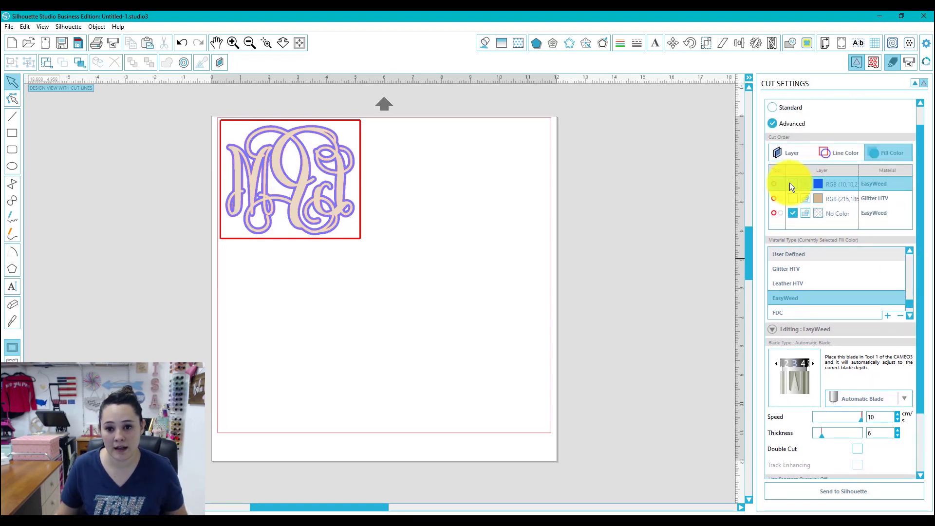
pyautogui.click(797, 201)
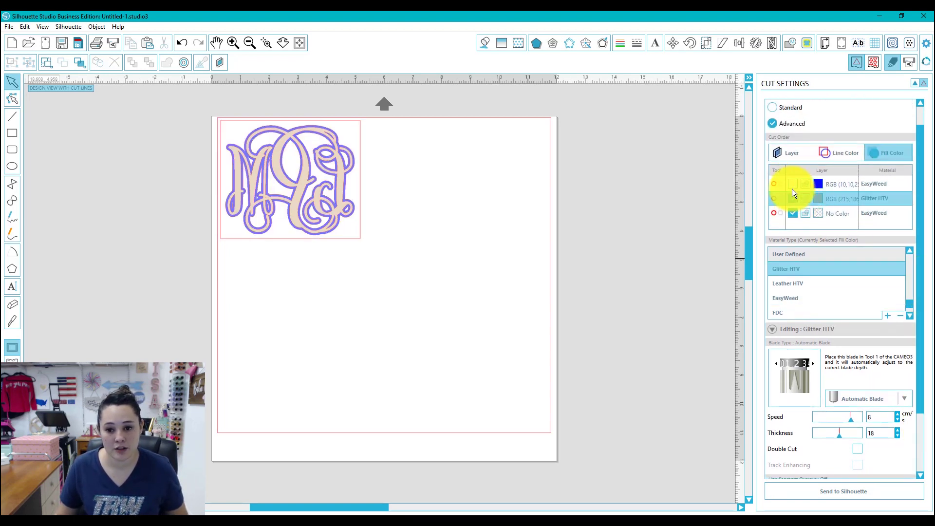
pyautogui.click(790, 161)
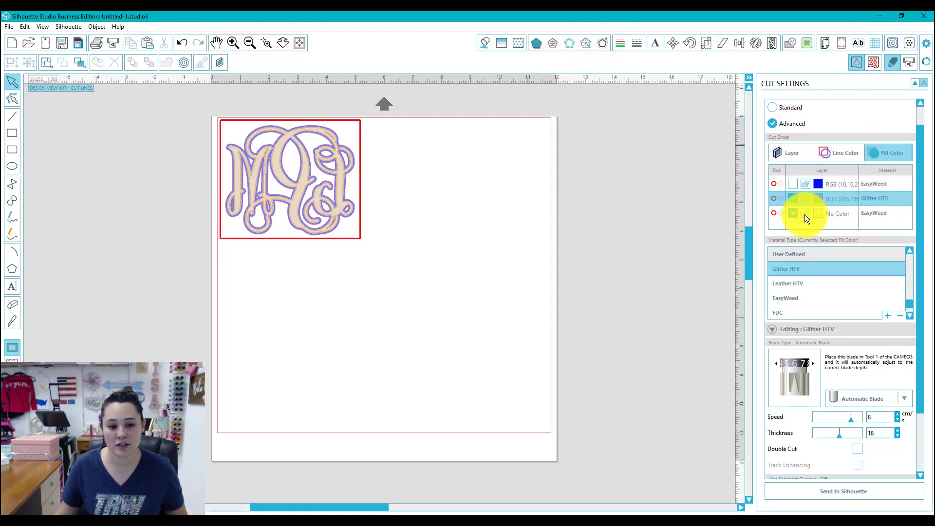
pyautogui.click(882, 217)
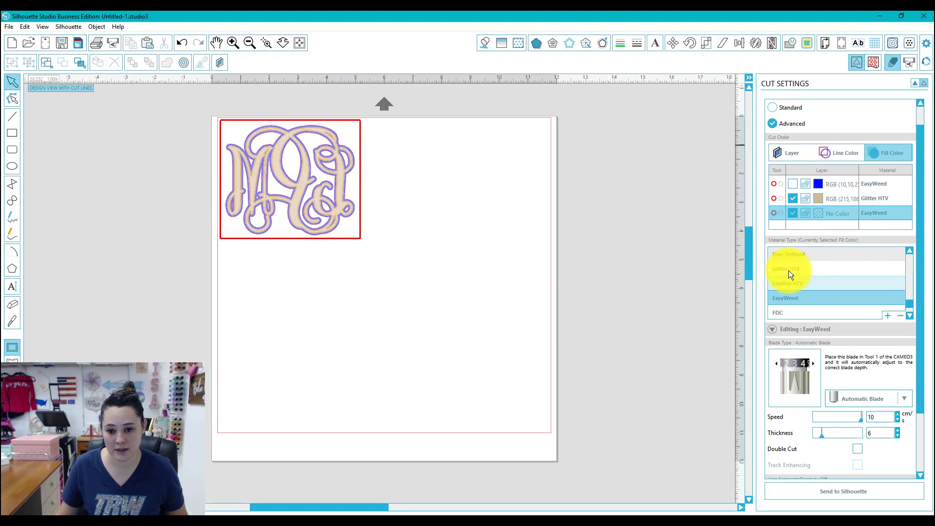
pyautogui.click(769, 269)
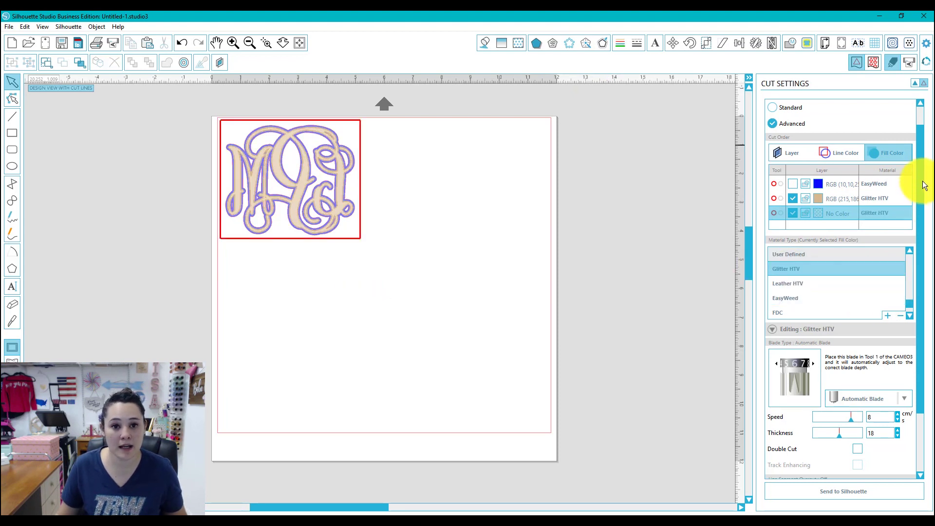
pyautogui.scroll(-3, 915, 195)
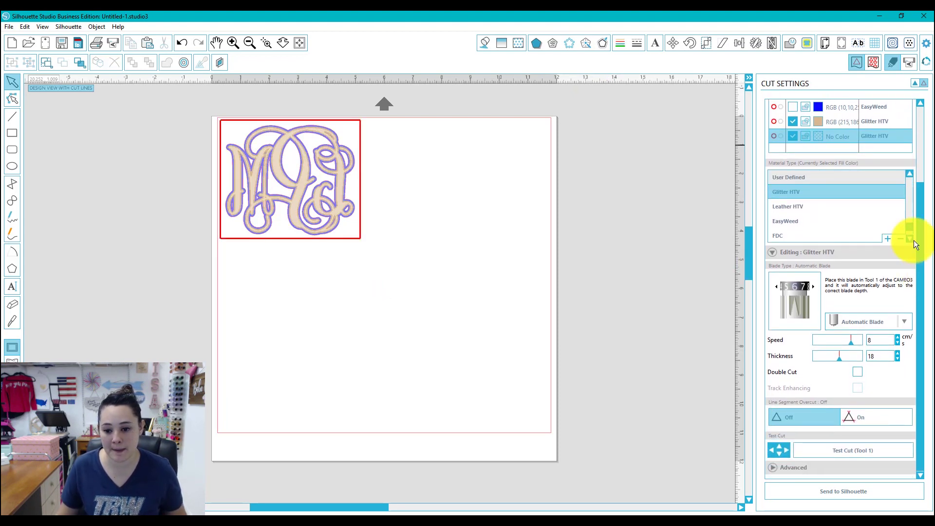